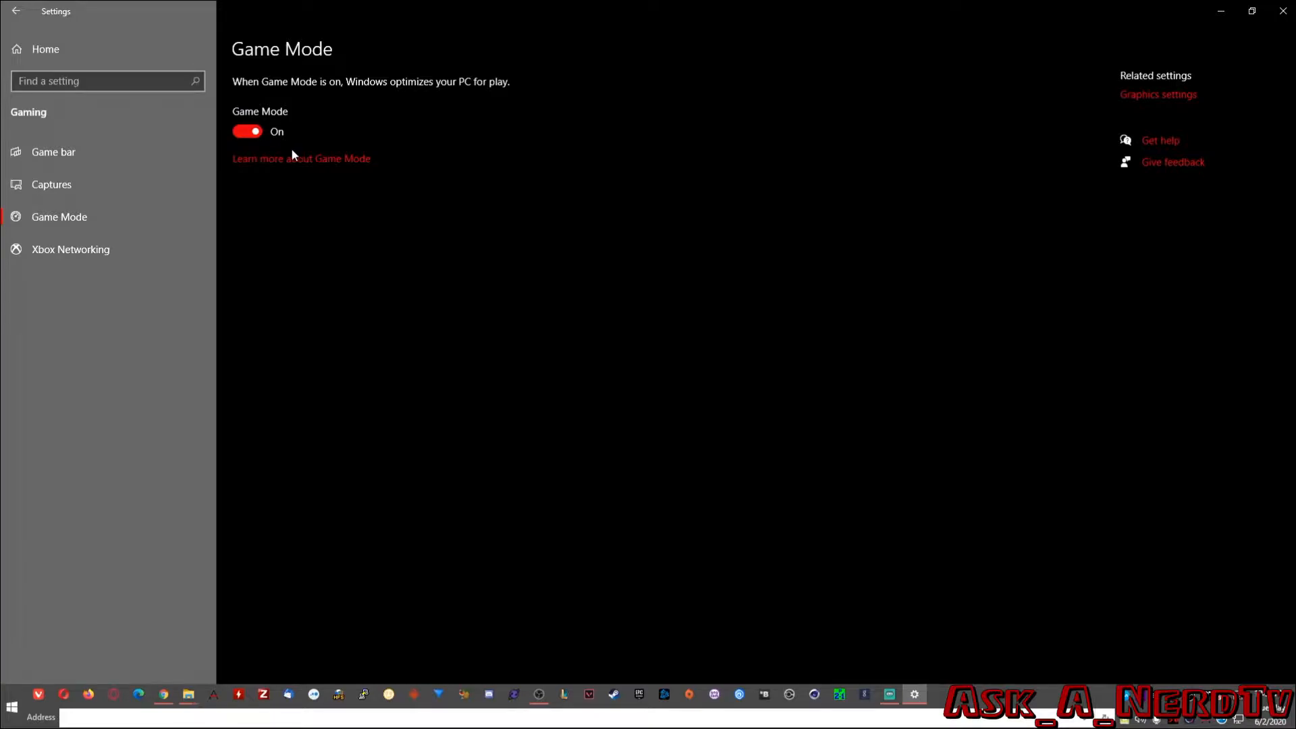
Check the run-as-administrator compatibility setting in the OBS Studio (64bit) shortcut's properties.
click(1283, 10)
right_click(538, 694)
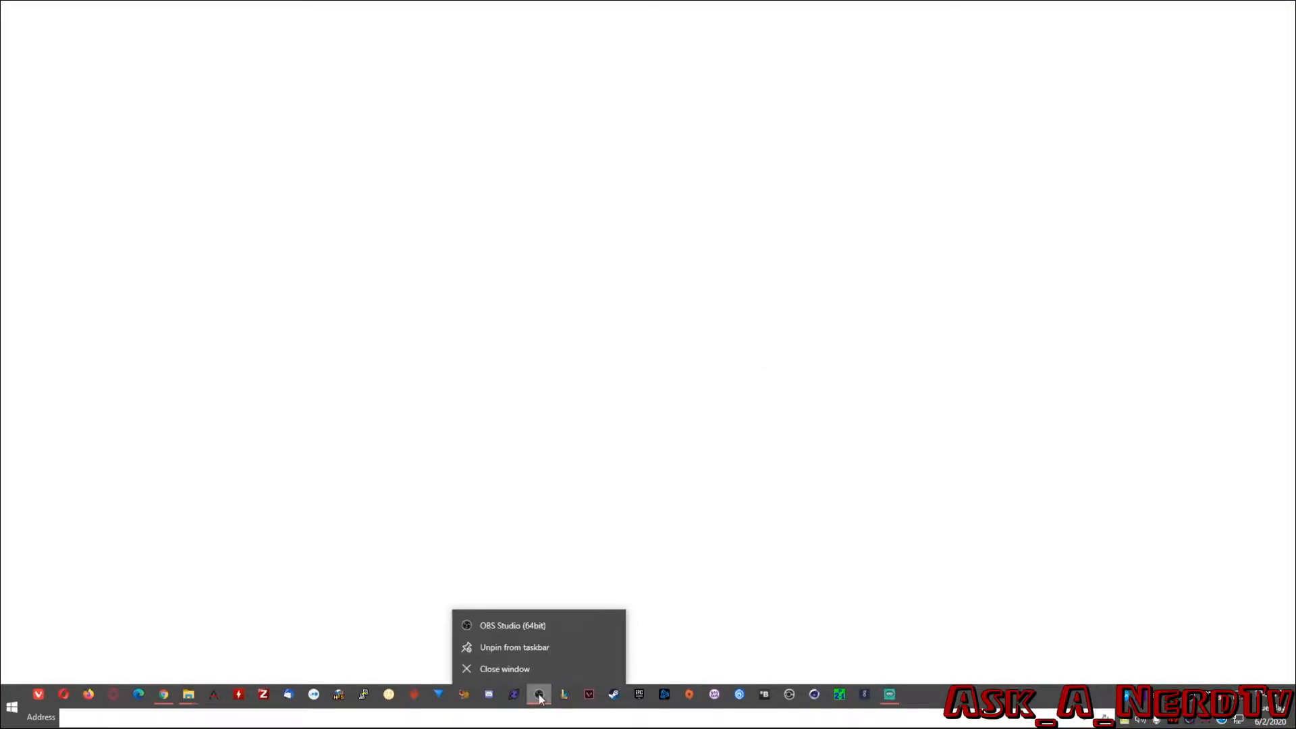
right_click(529, 628)
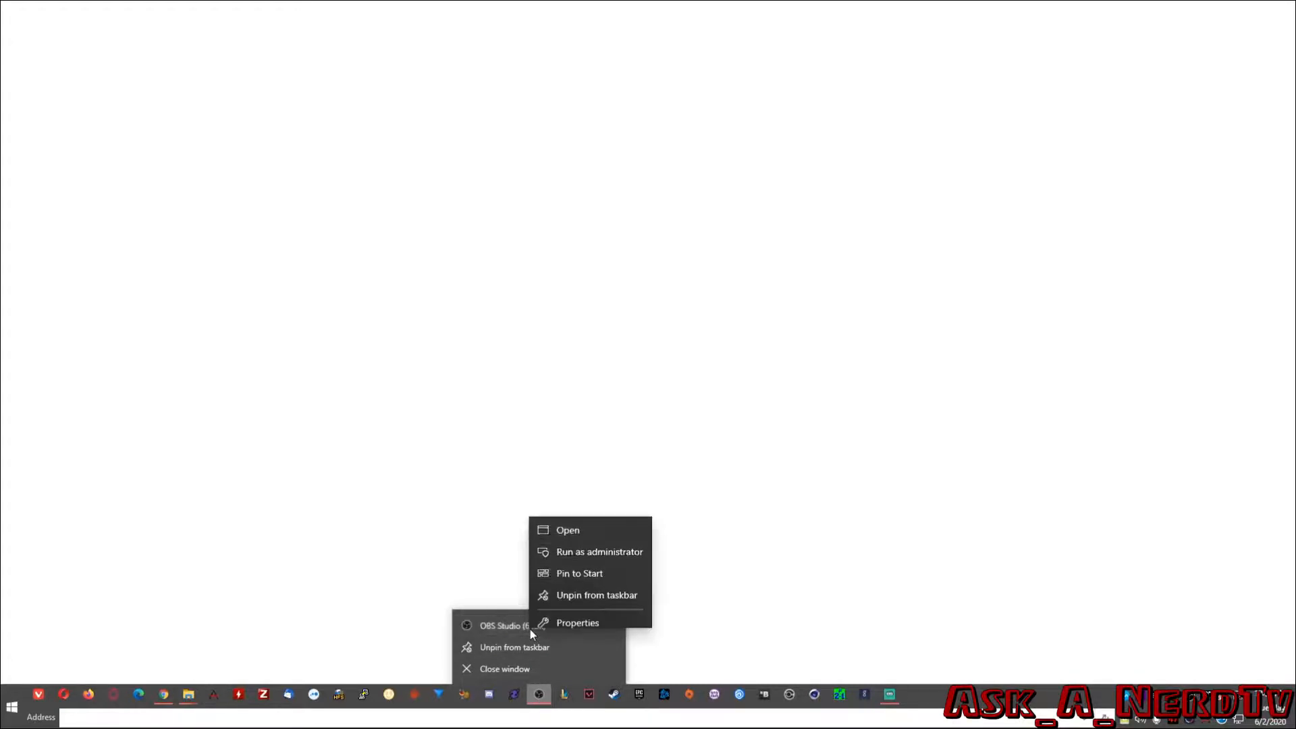
click(552, 616)
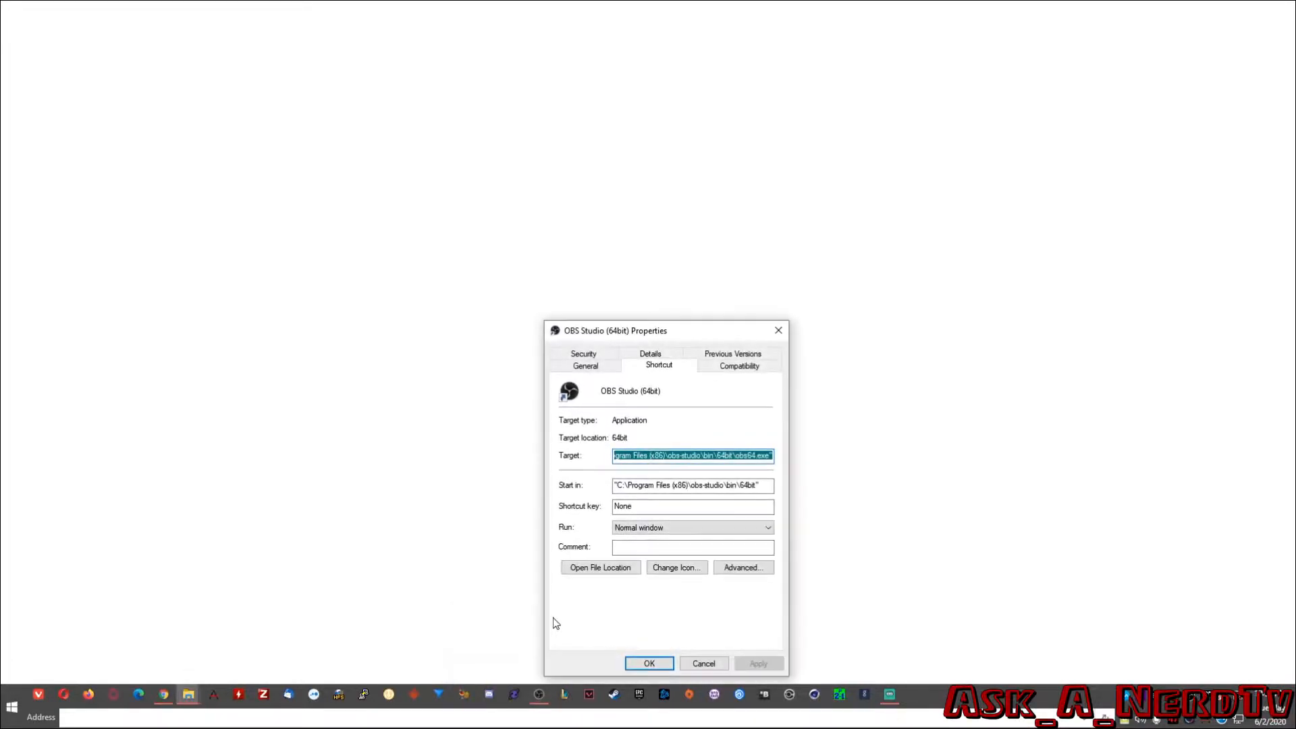
click(740, 369)
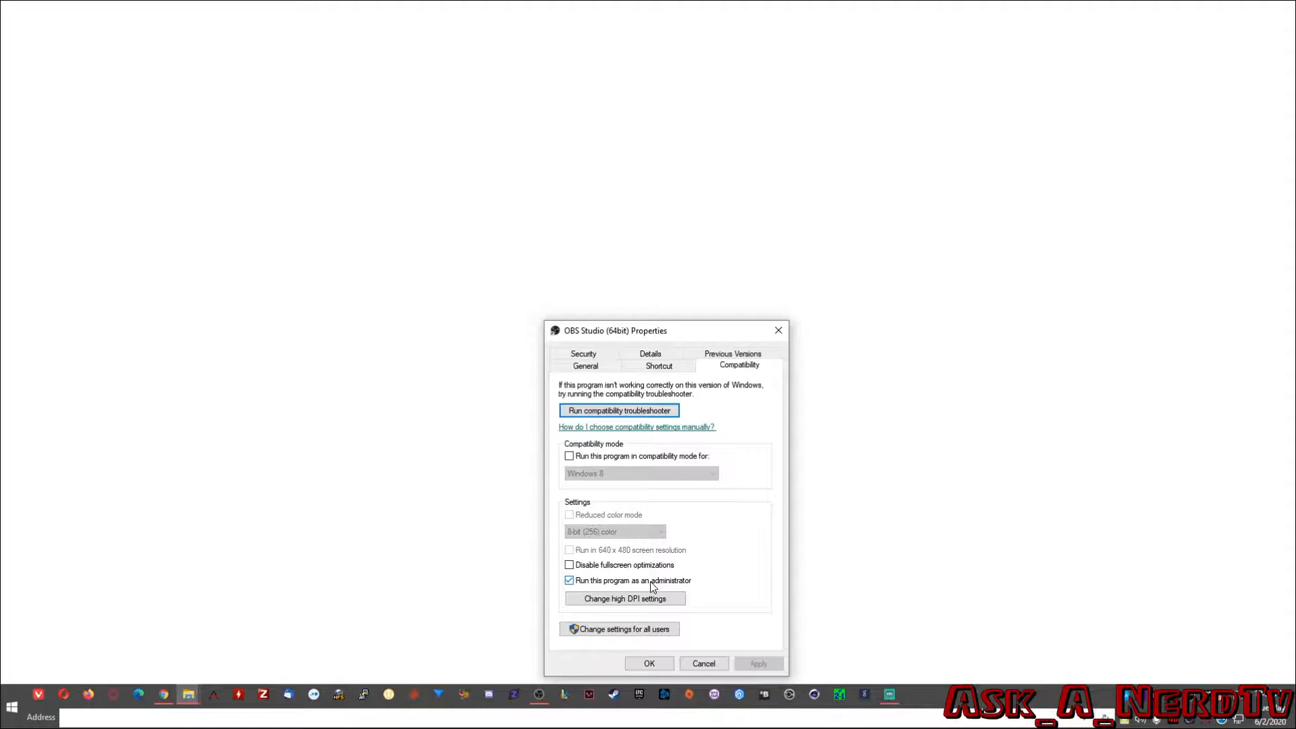
click(778, 330)
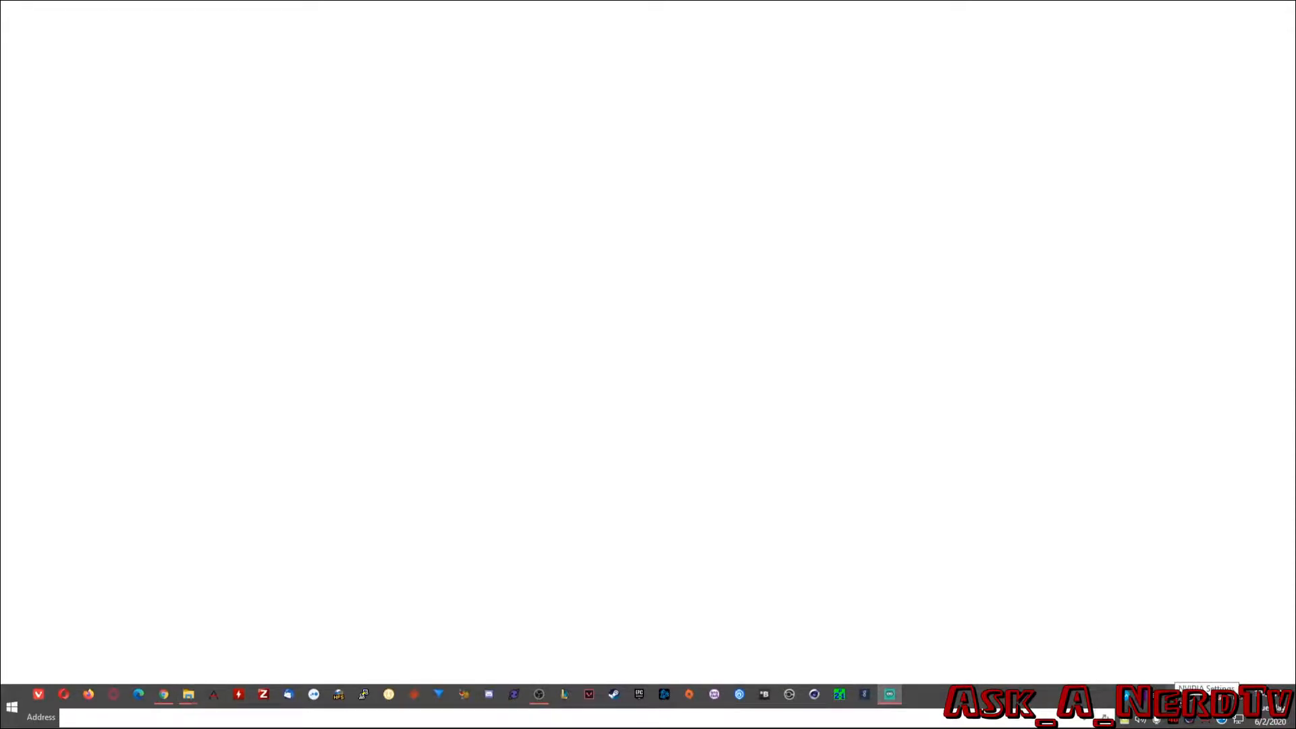
Switch to the NVIDIA Control Panel and review the main display's resolution and refresh rate.
right_click(1205, 719)
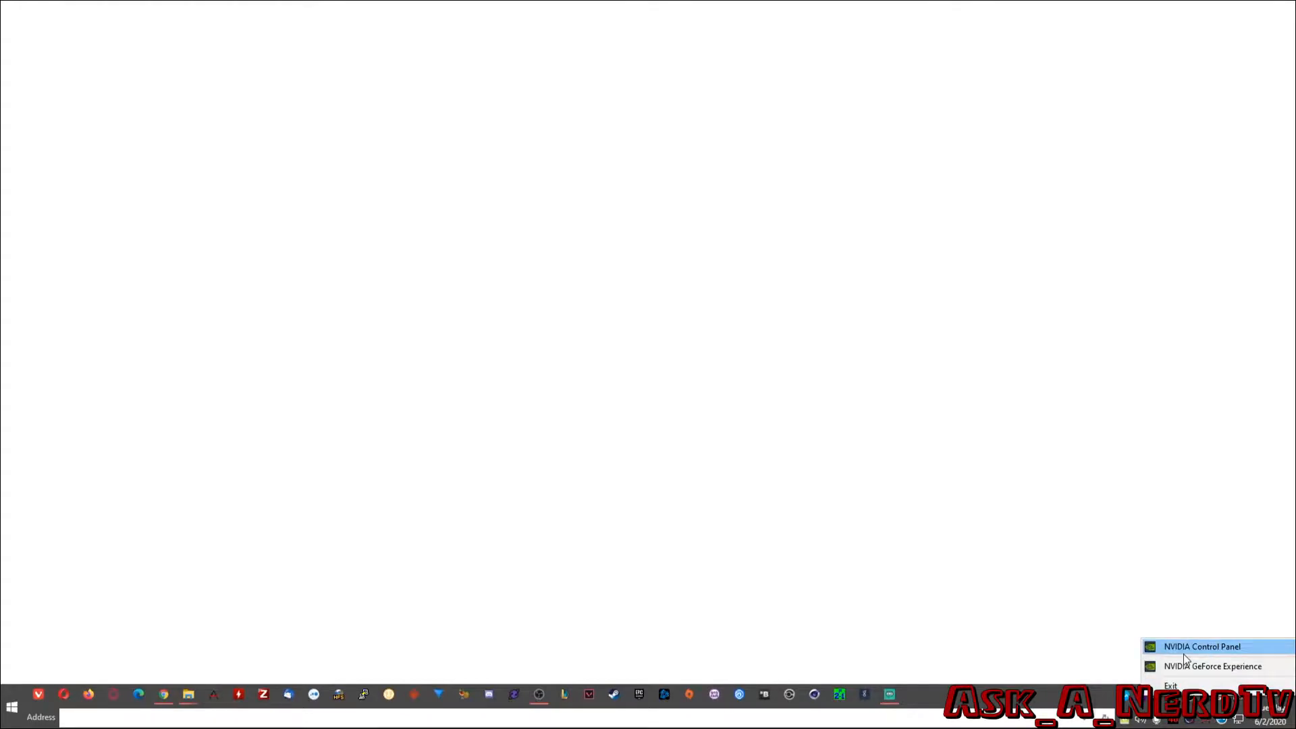
right_click(726, 259)
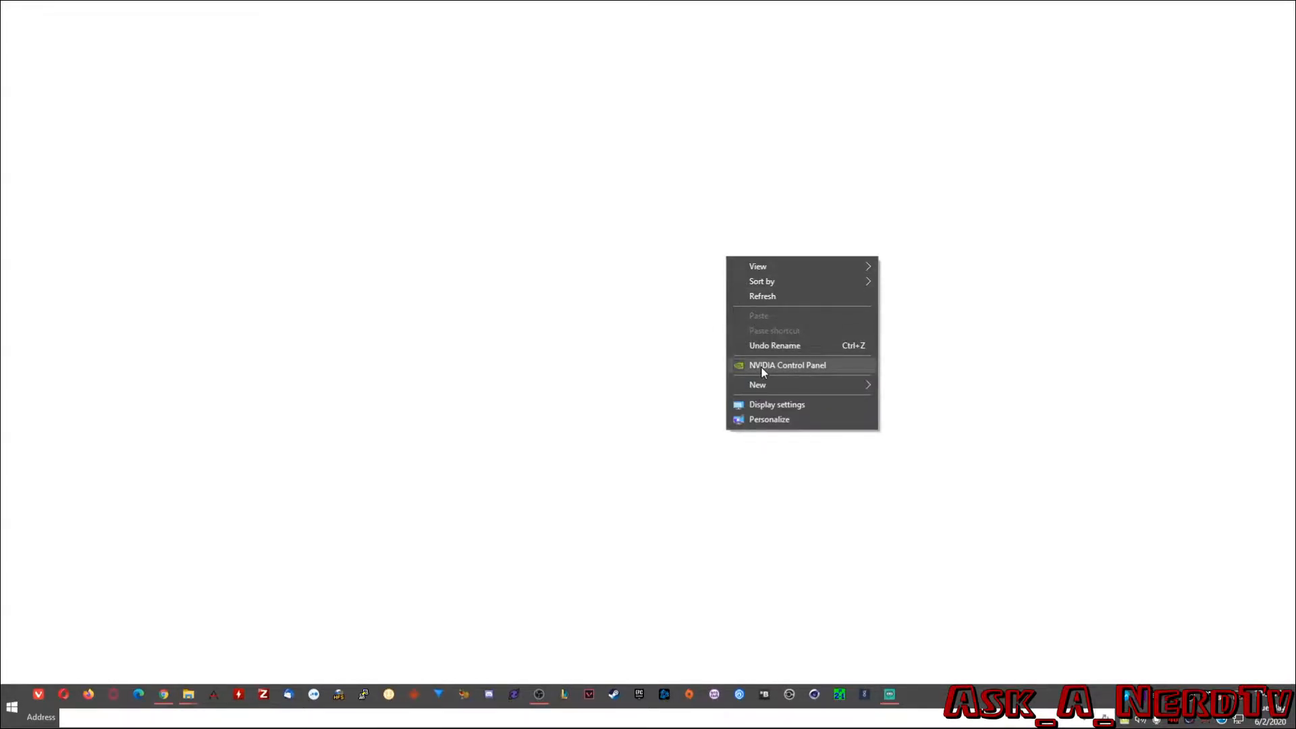
click(761, 368)
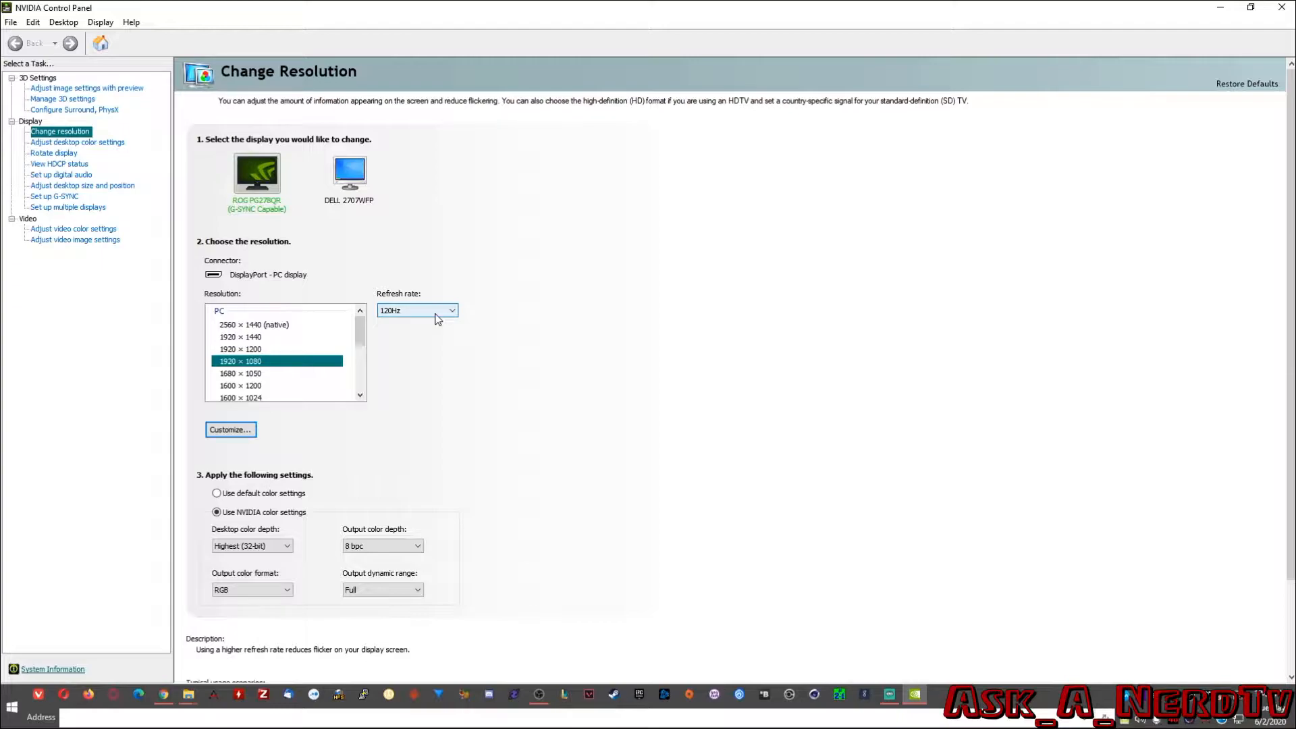
Review the global 3D settings and the program-specific 3D settings for Apex Legends.
click(67, 99)
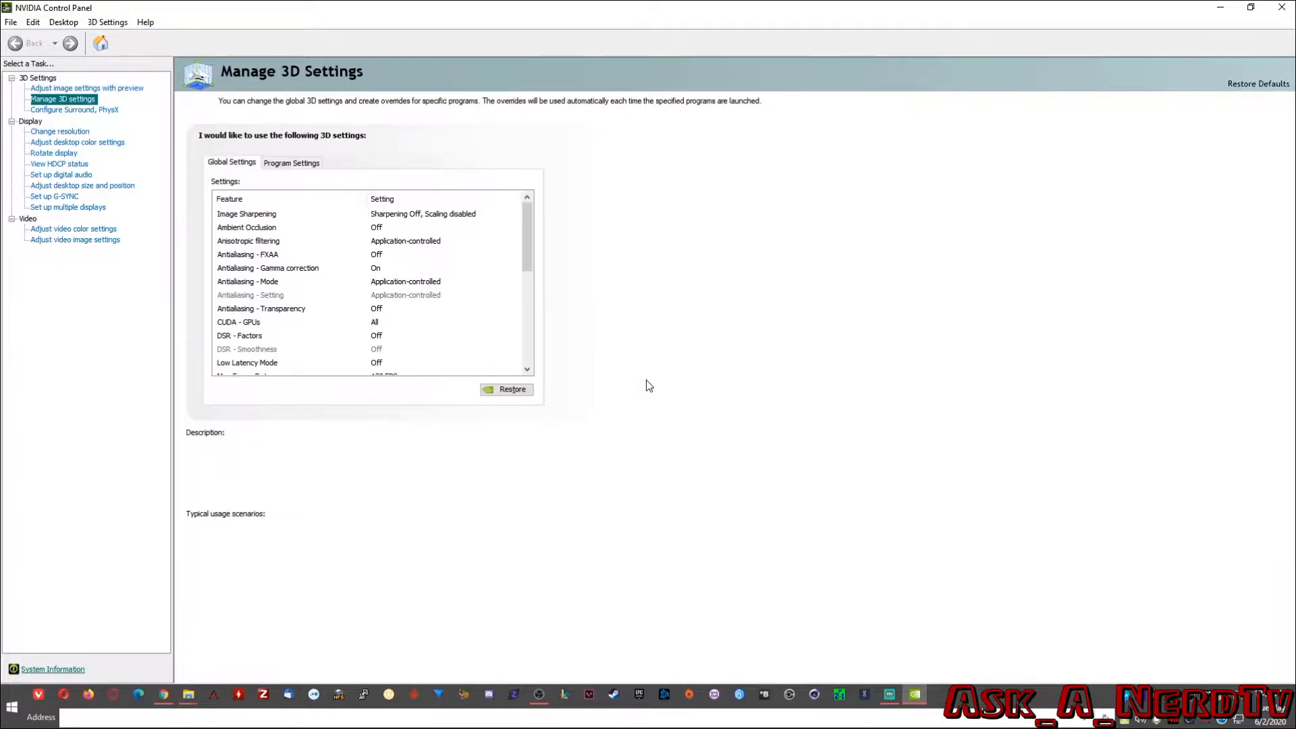
scroll(529, 261, down, 2)
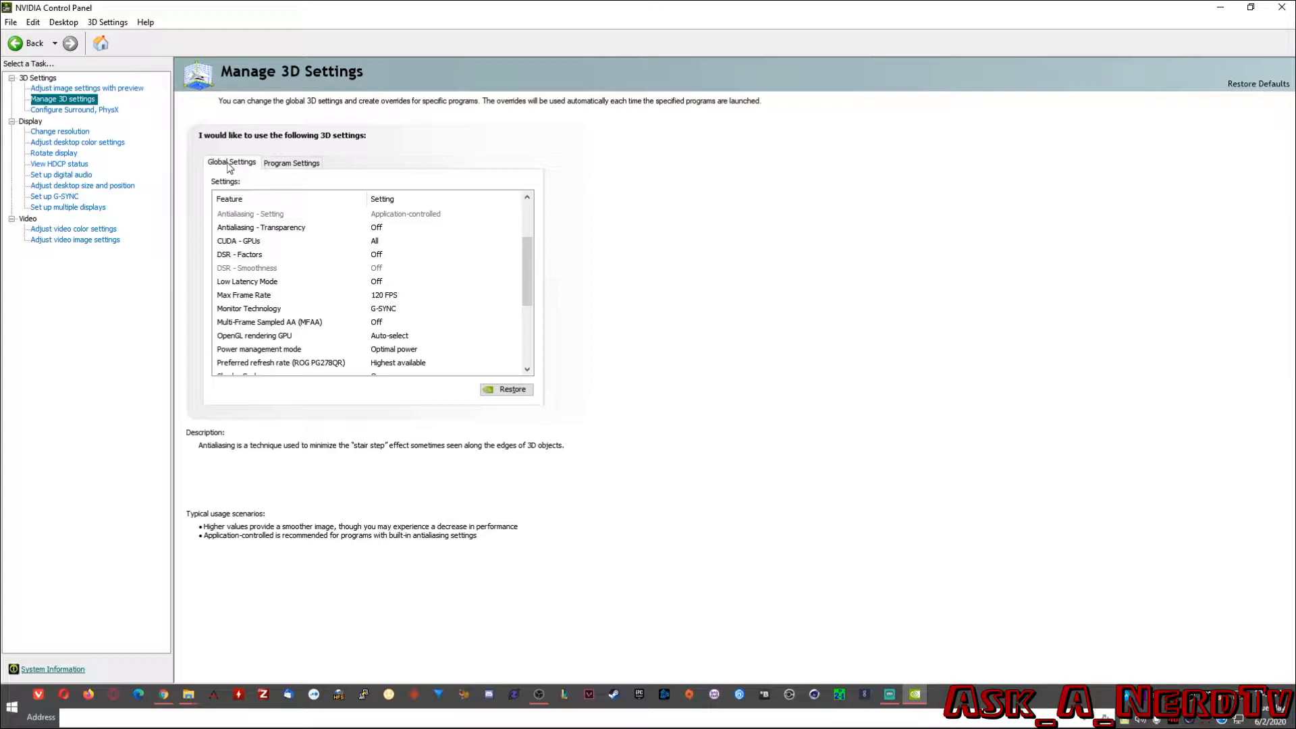
click(304, 164)
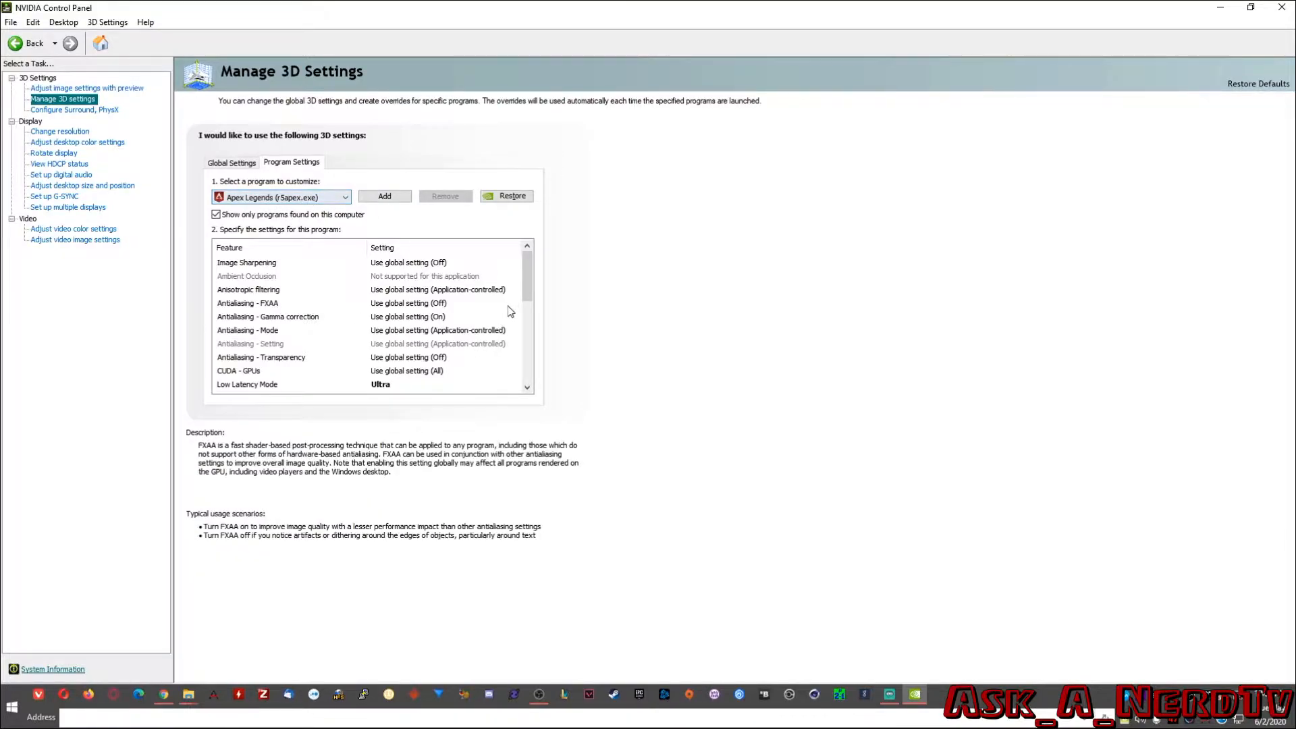
scroll(513, 297, down, 3)
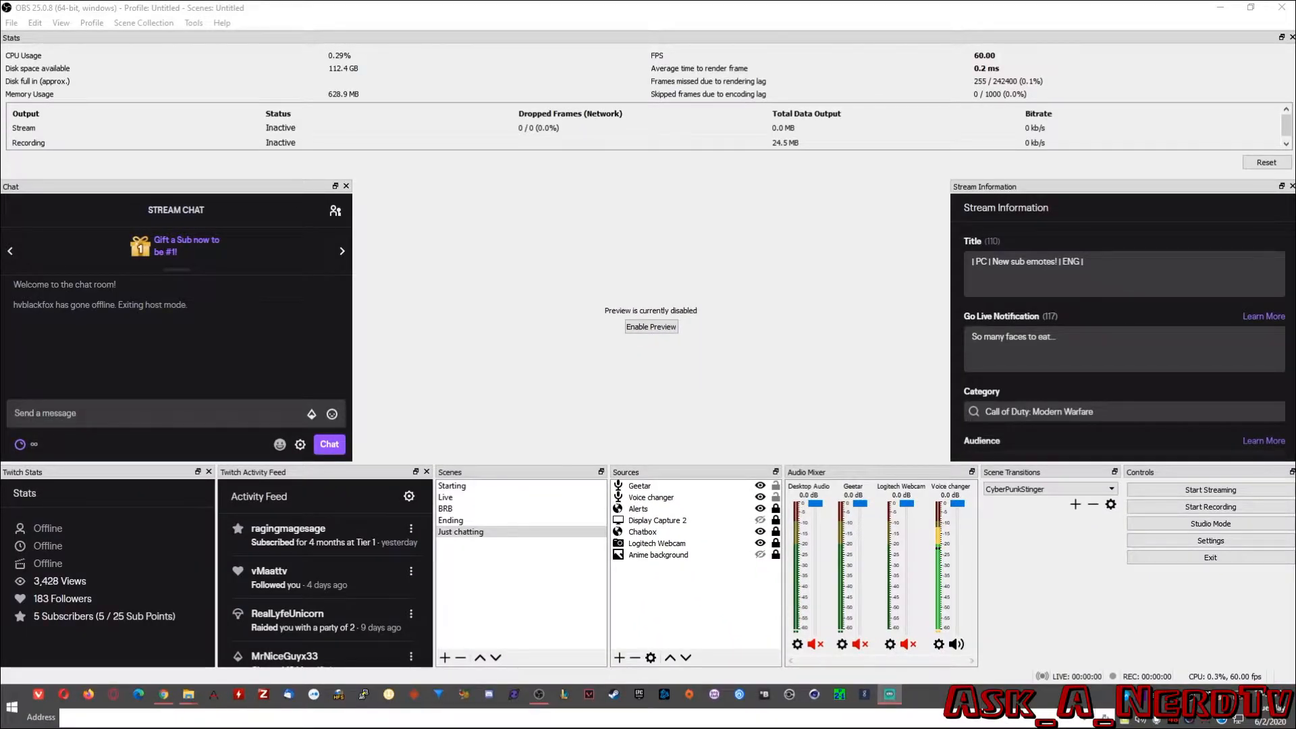
In OBS Studio's video settings, set the FPS type to Common FPS Values and apply the change.
click(1204, 543)
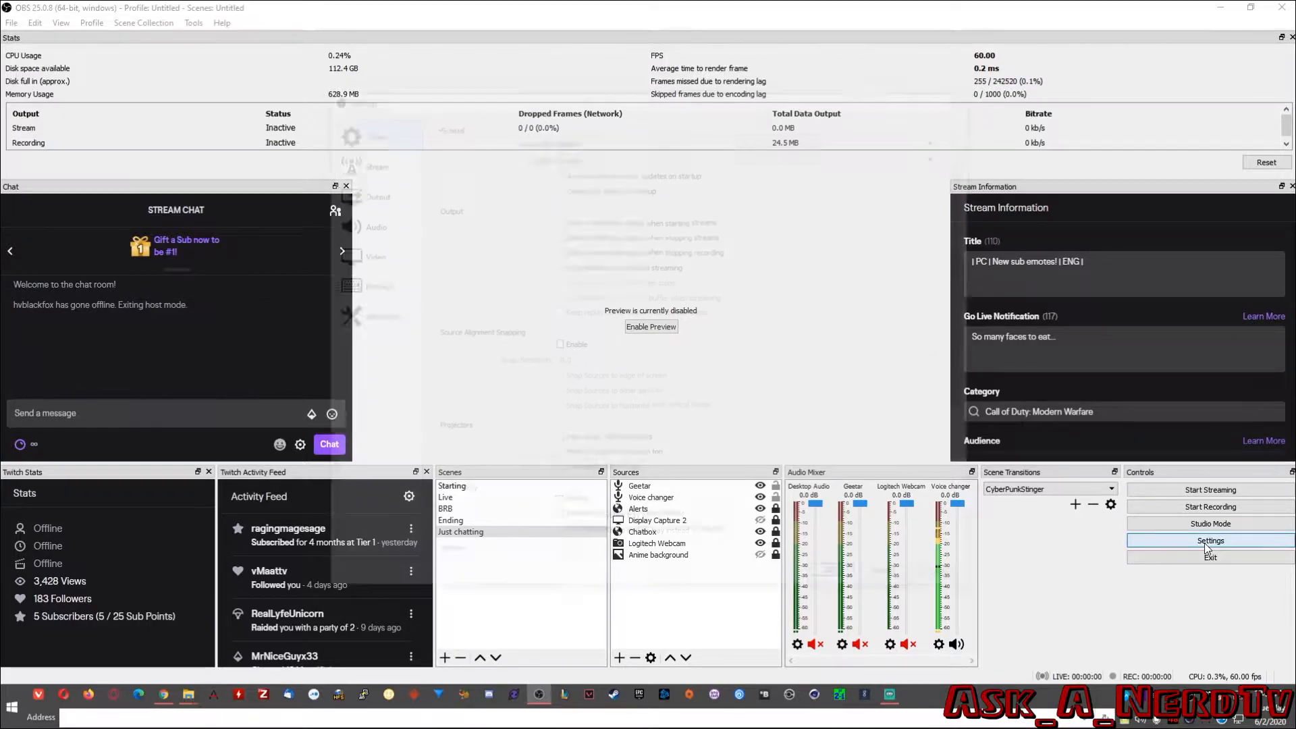
click(364, 253)
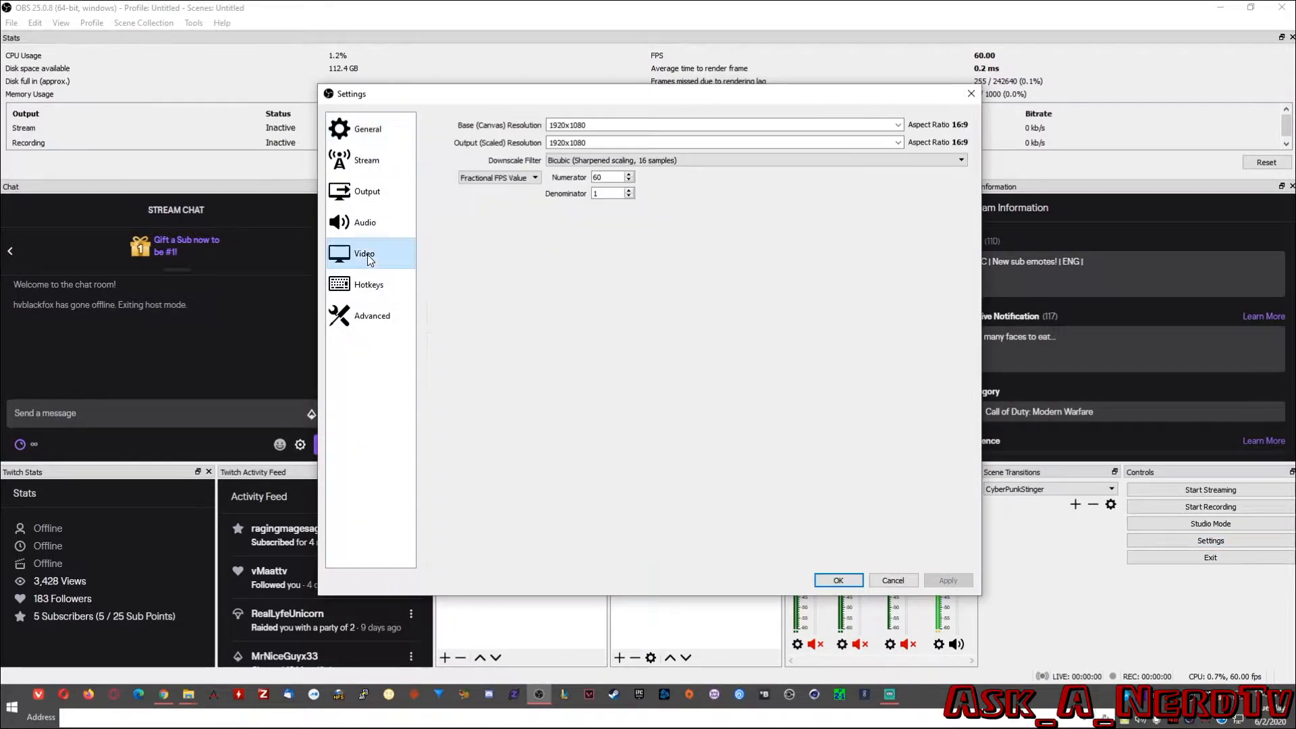
key(Tab)
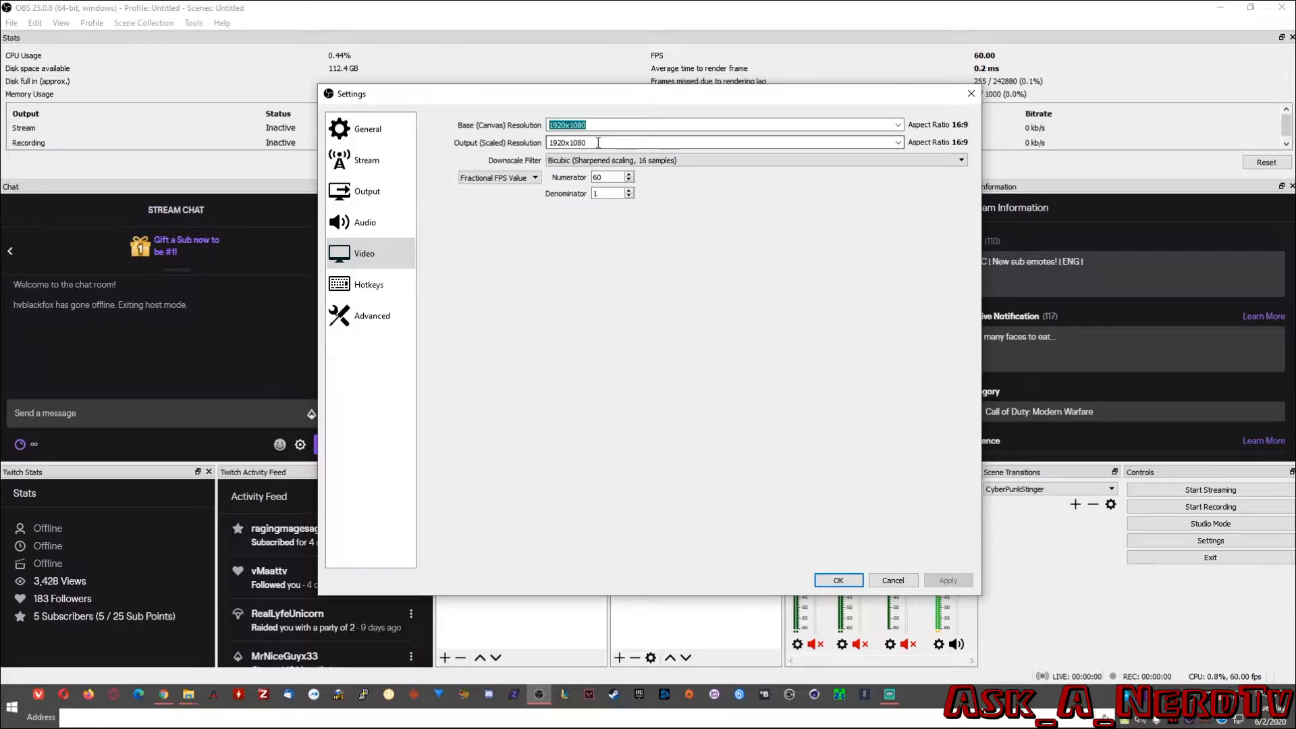
key(Tab)
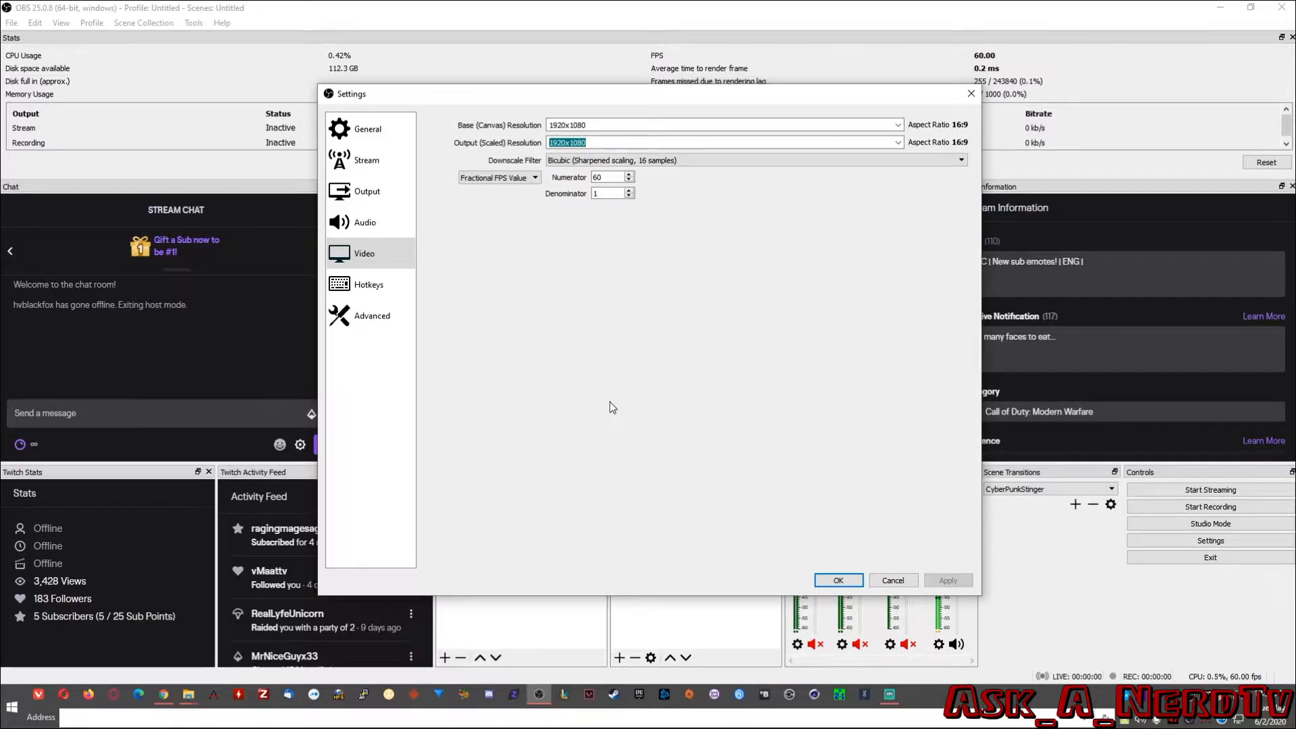
click(511, 178)
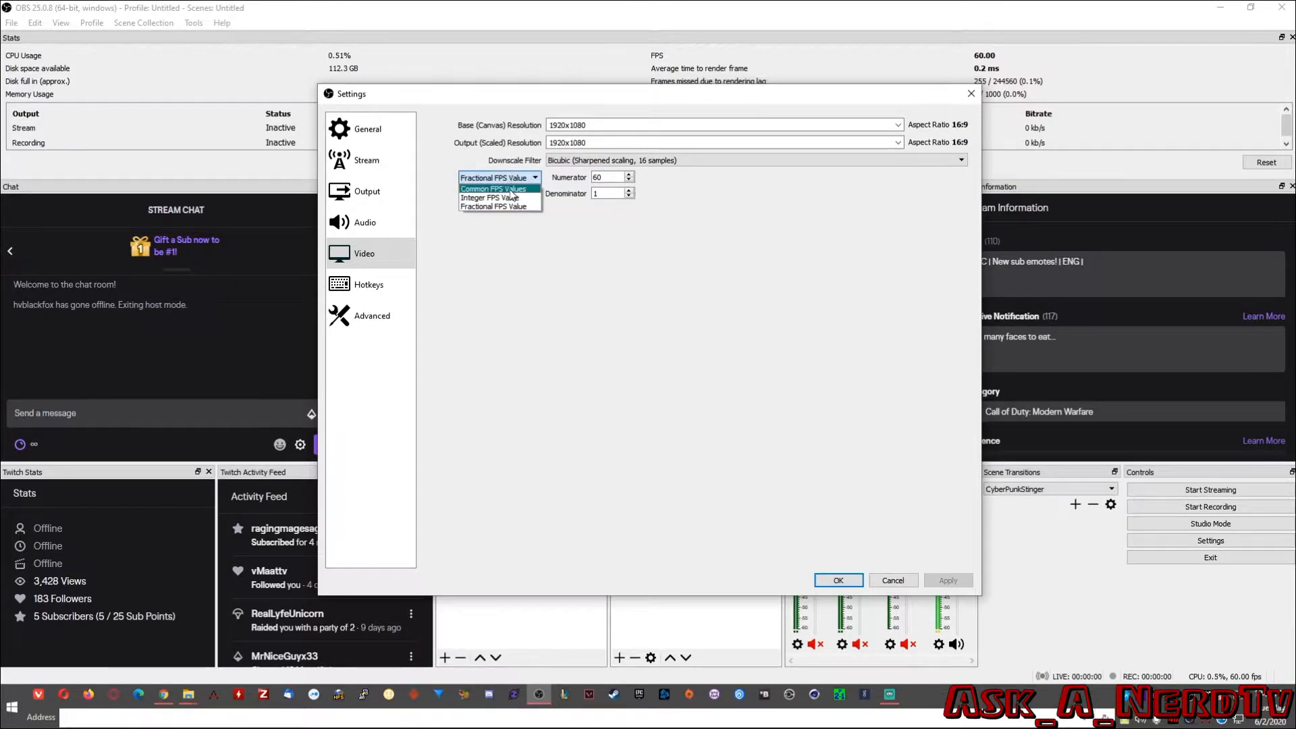
click(494, 189)
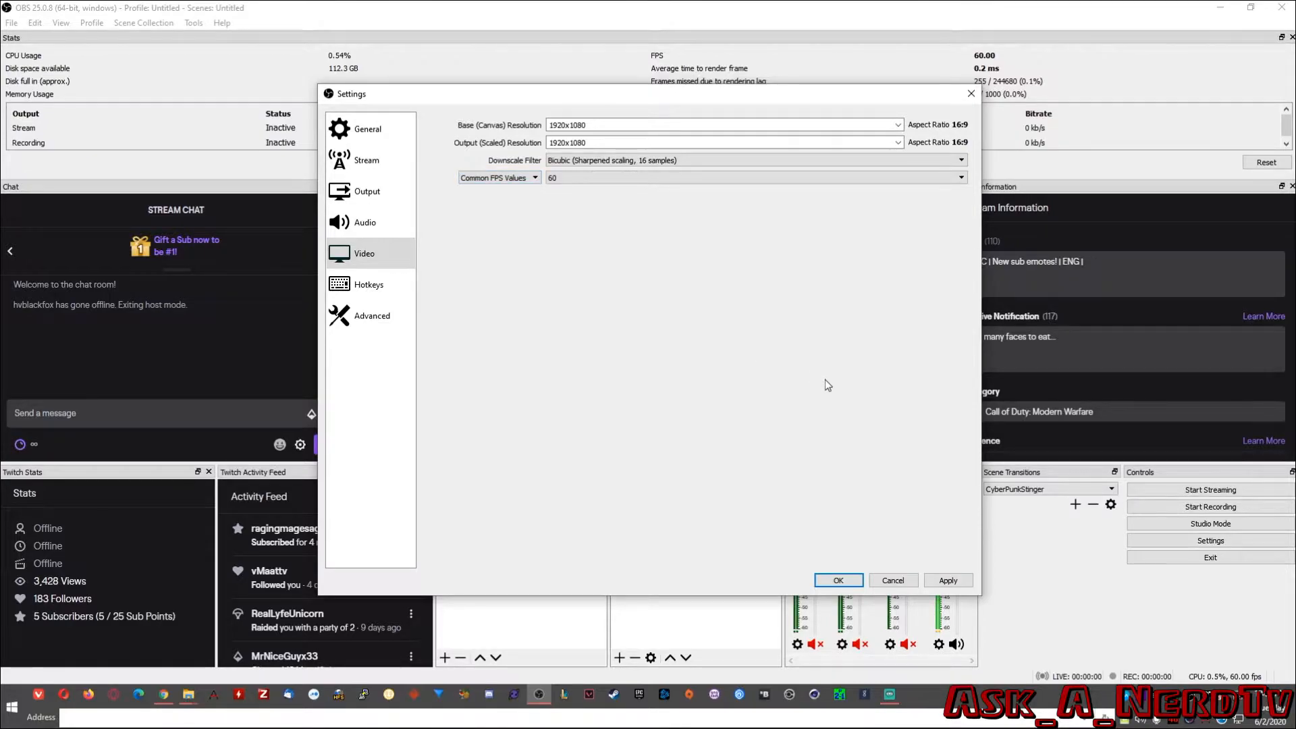
click(951, 584)
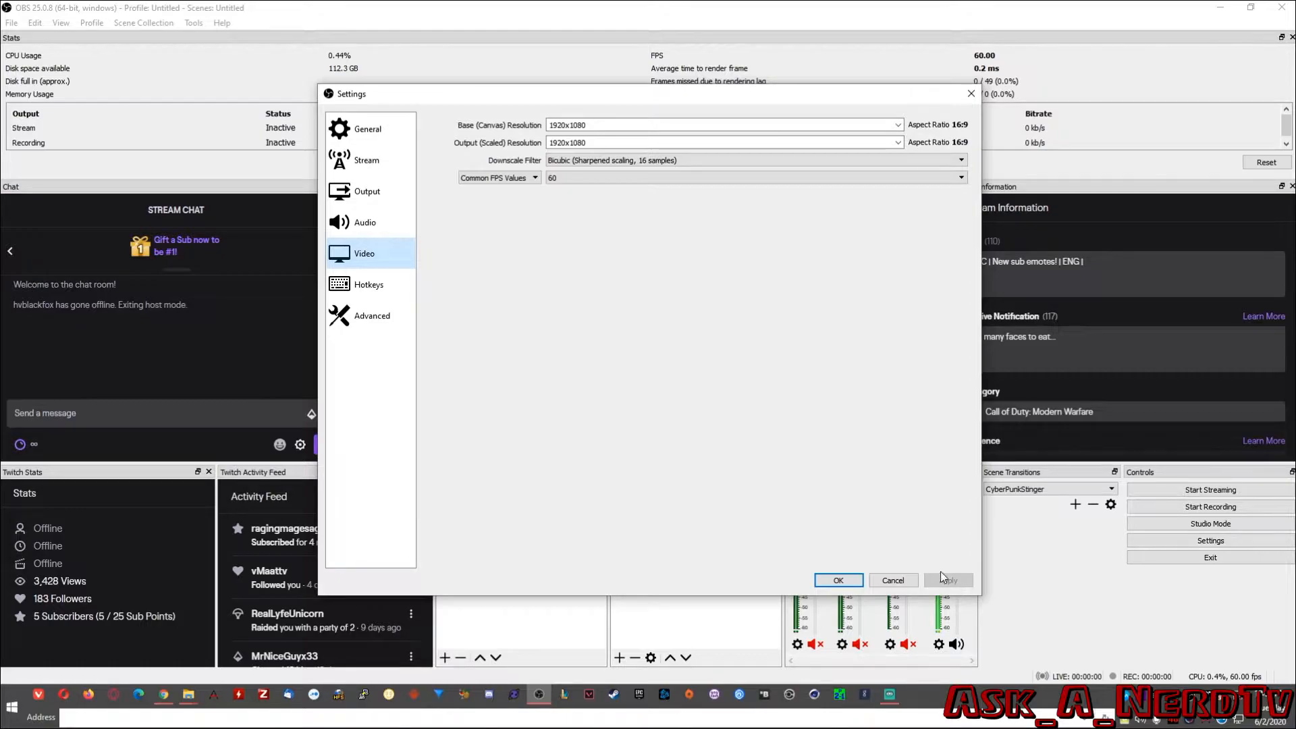
Review the streaming and recording output encoder settings, including the threads and lookahead-threads entries in the x264 options.
click(364, 192)
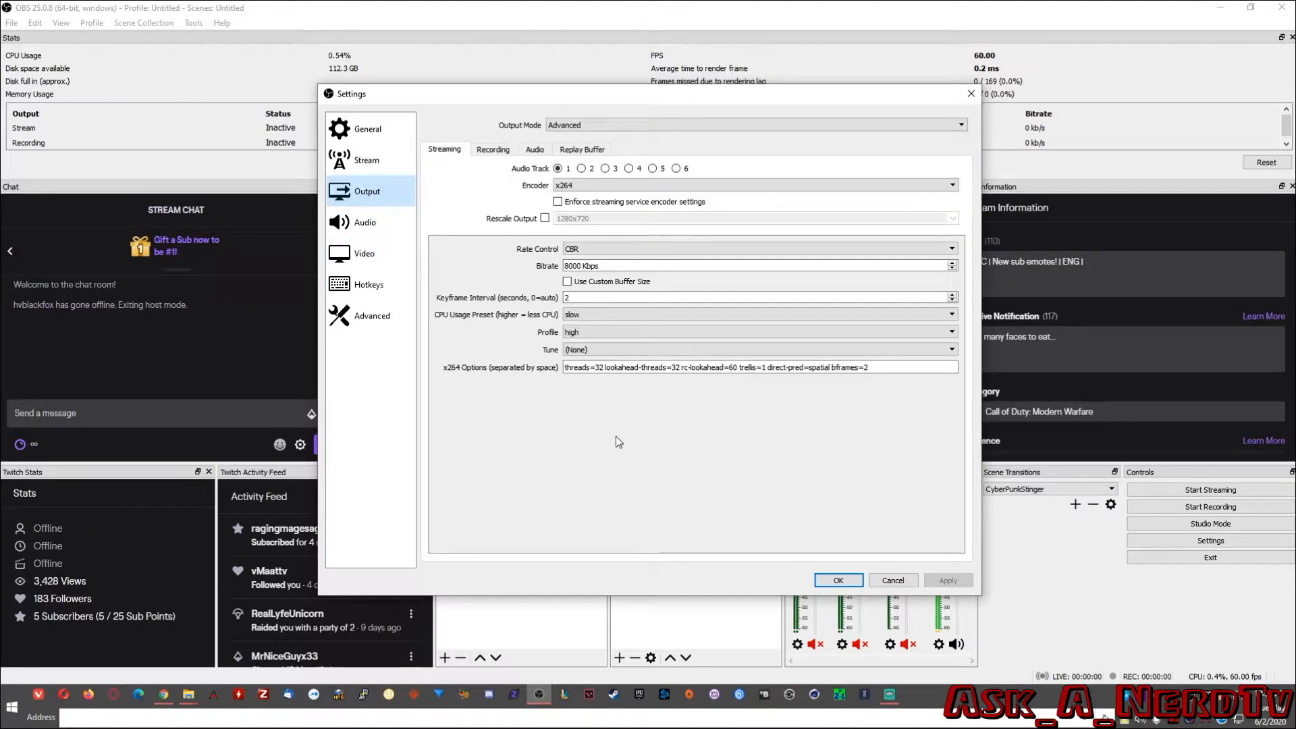
click(498, 150)
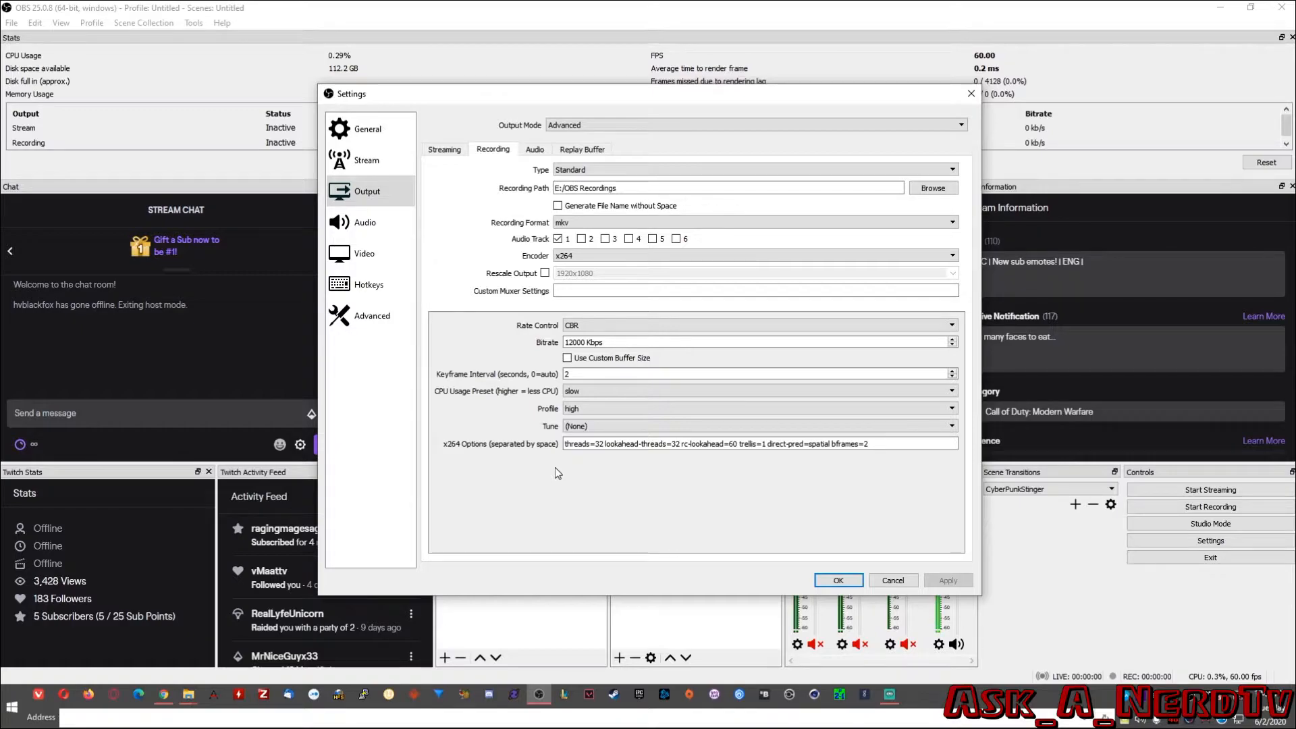
click(599, 443)
drag(602, 444, 560, 446)
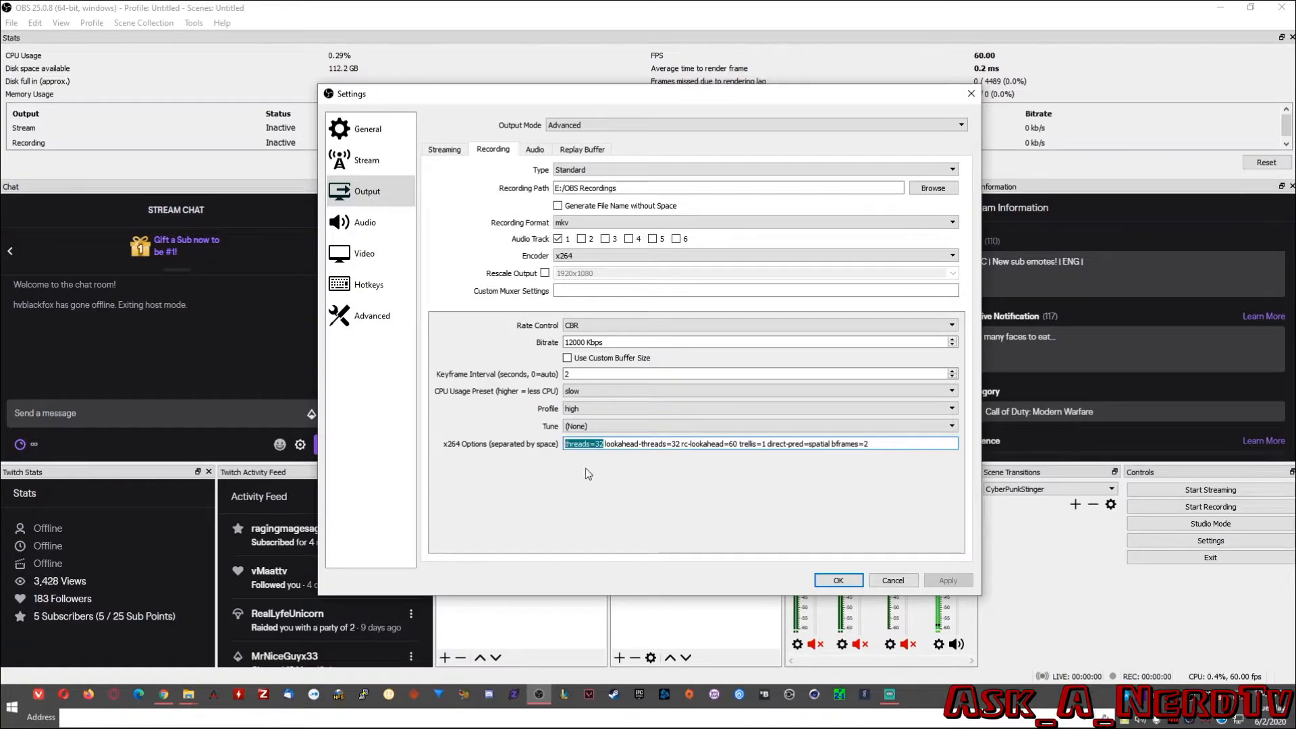
drag(679, 444, 604, 445)
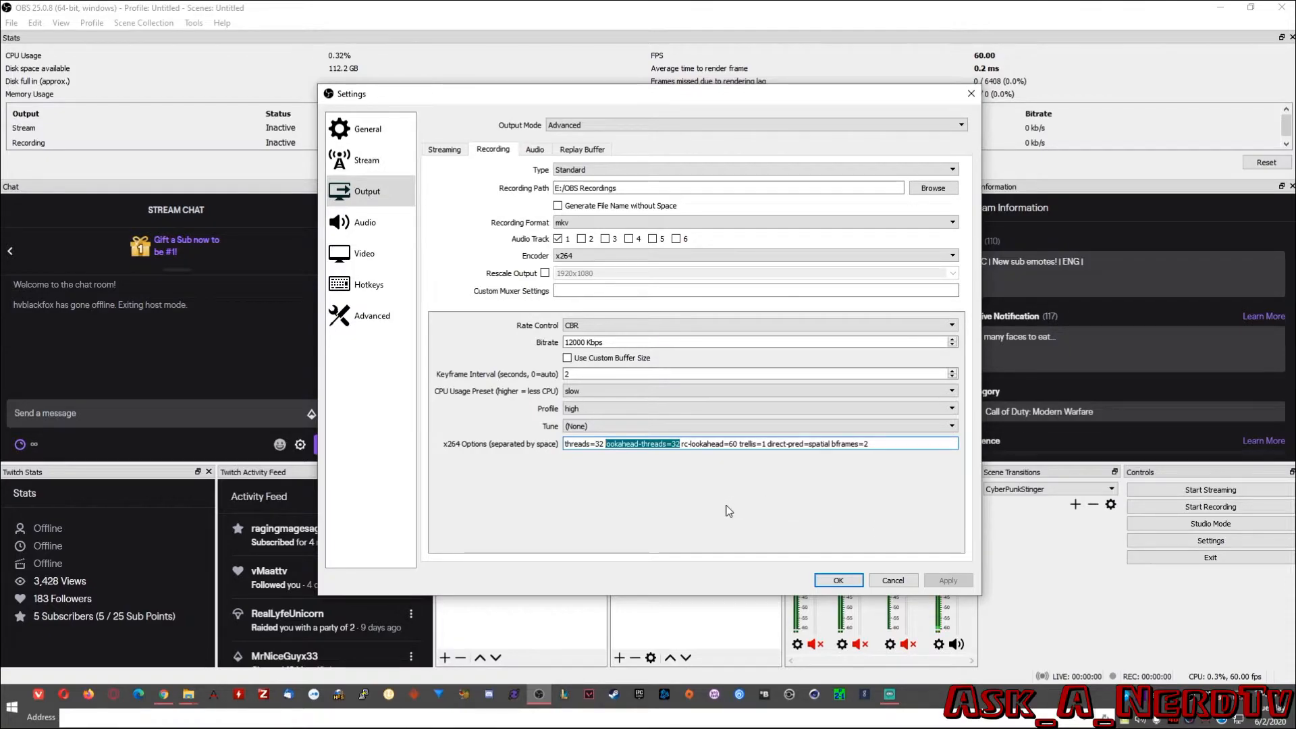
Review the audio bitrates of the output tracks and the general audio device settings.
click(534, 149)
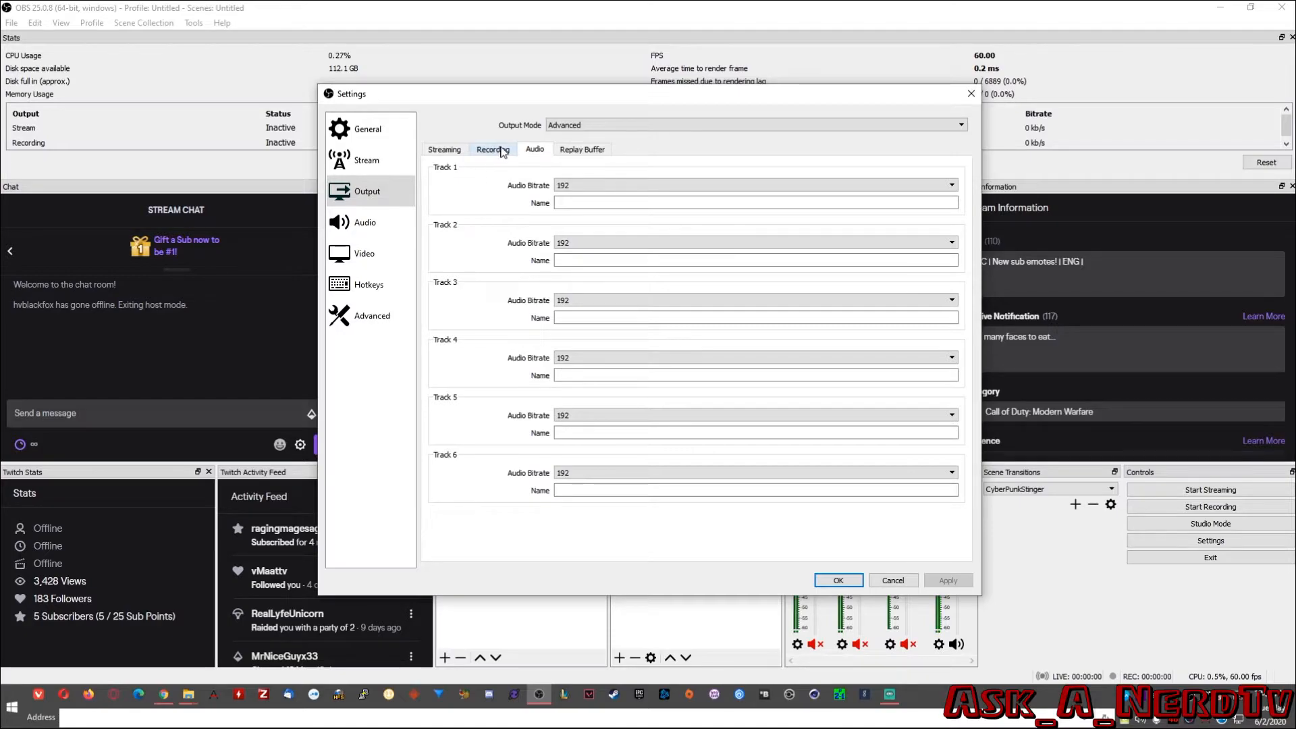
click(379, 232)
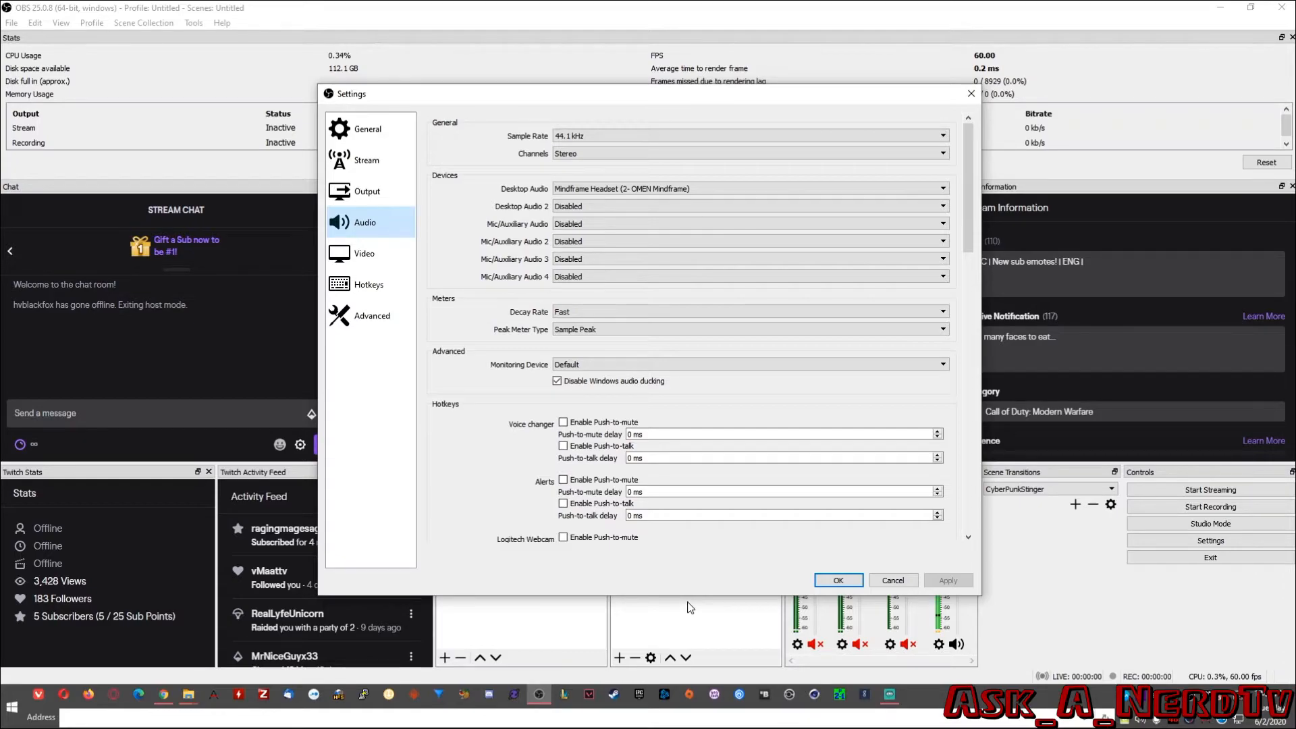
Review the advanced, hotkey, stream and general settings of OBS Studio.
click(371, 316)
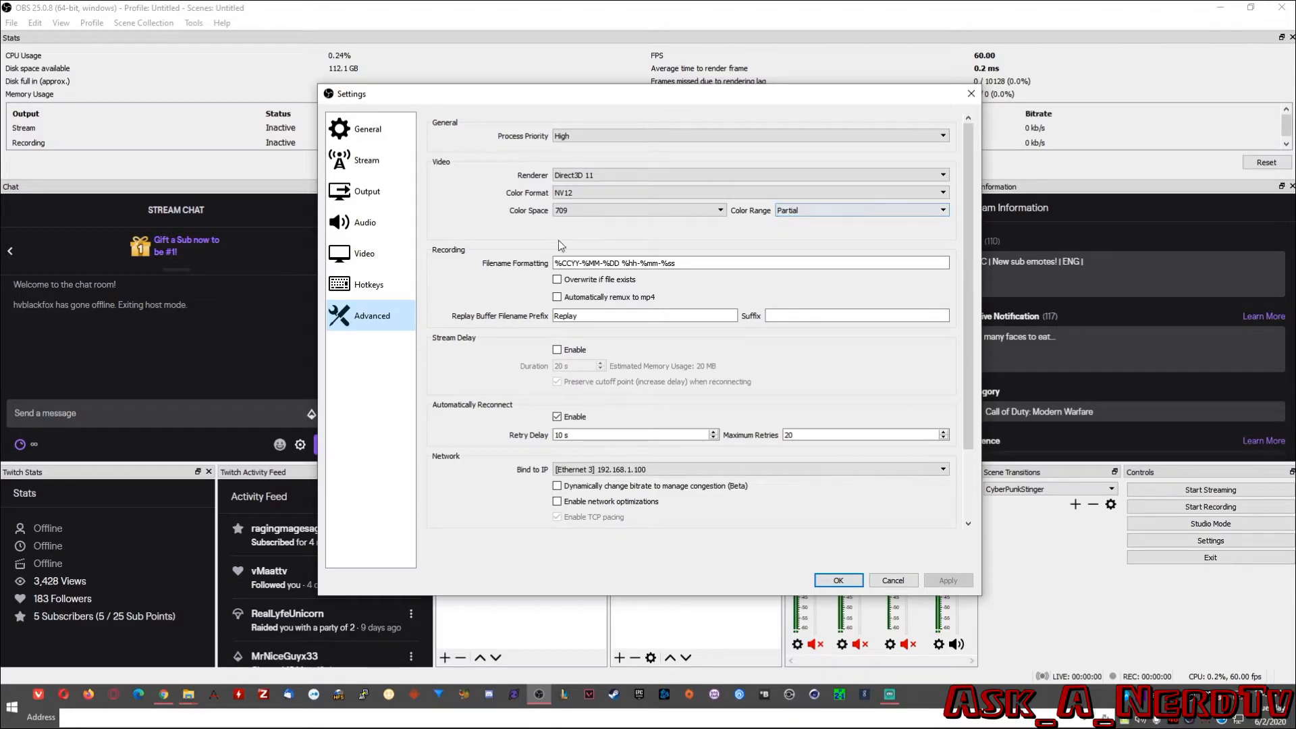
click(367, 287)
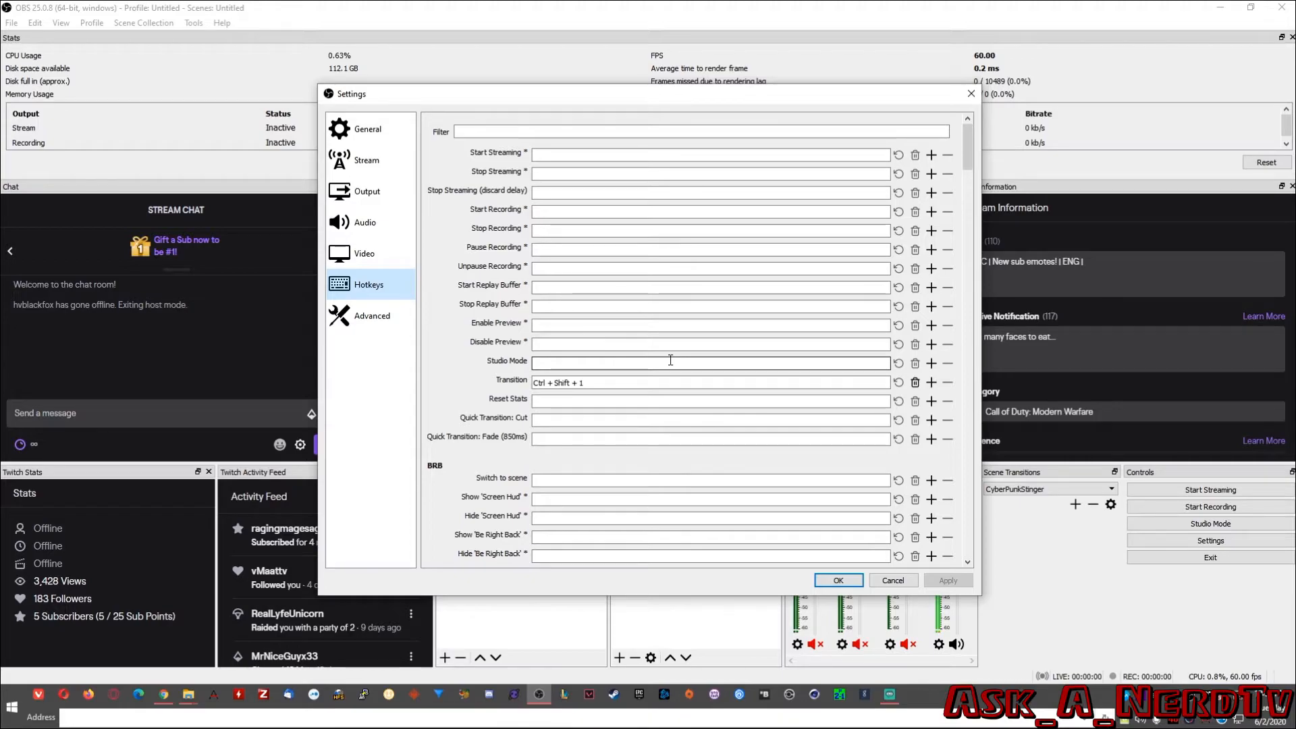
click(367, 162)
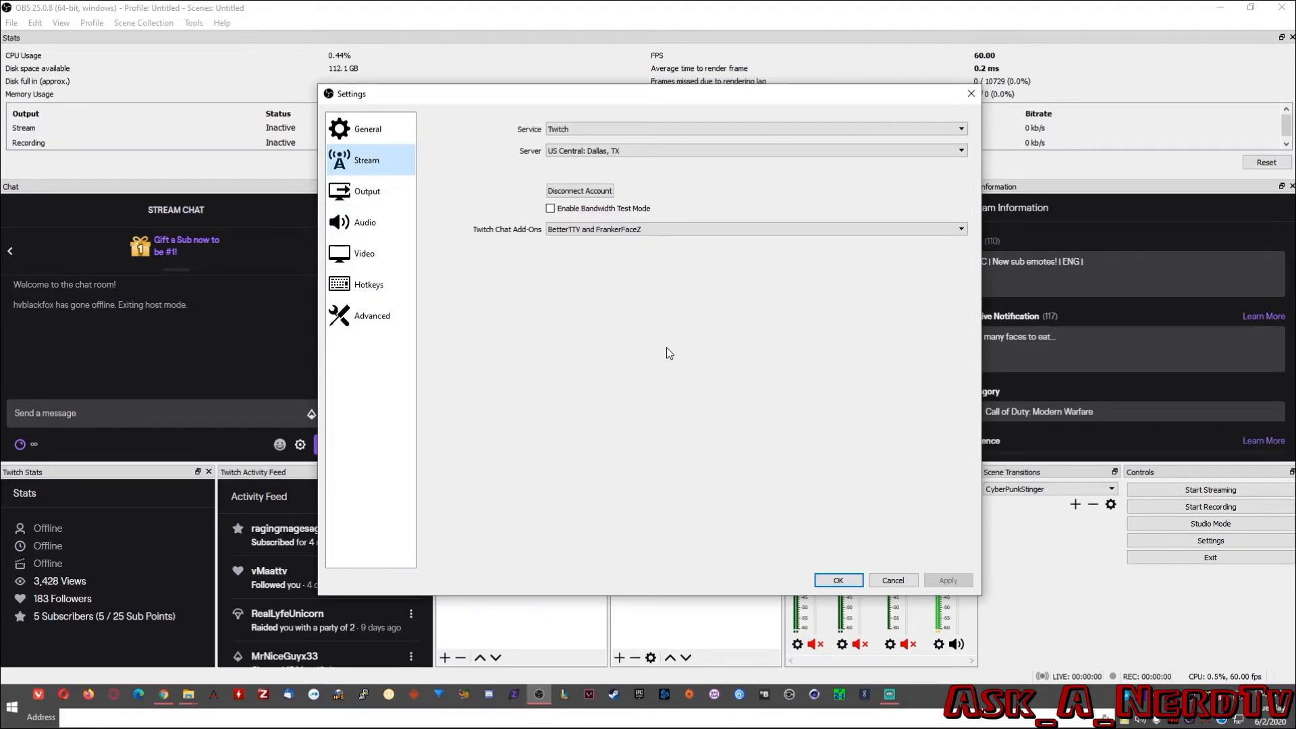
click(379, 132)
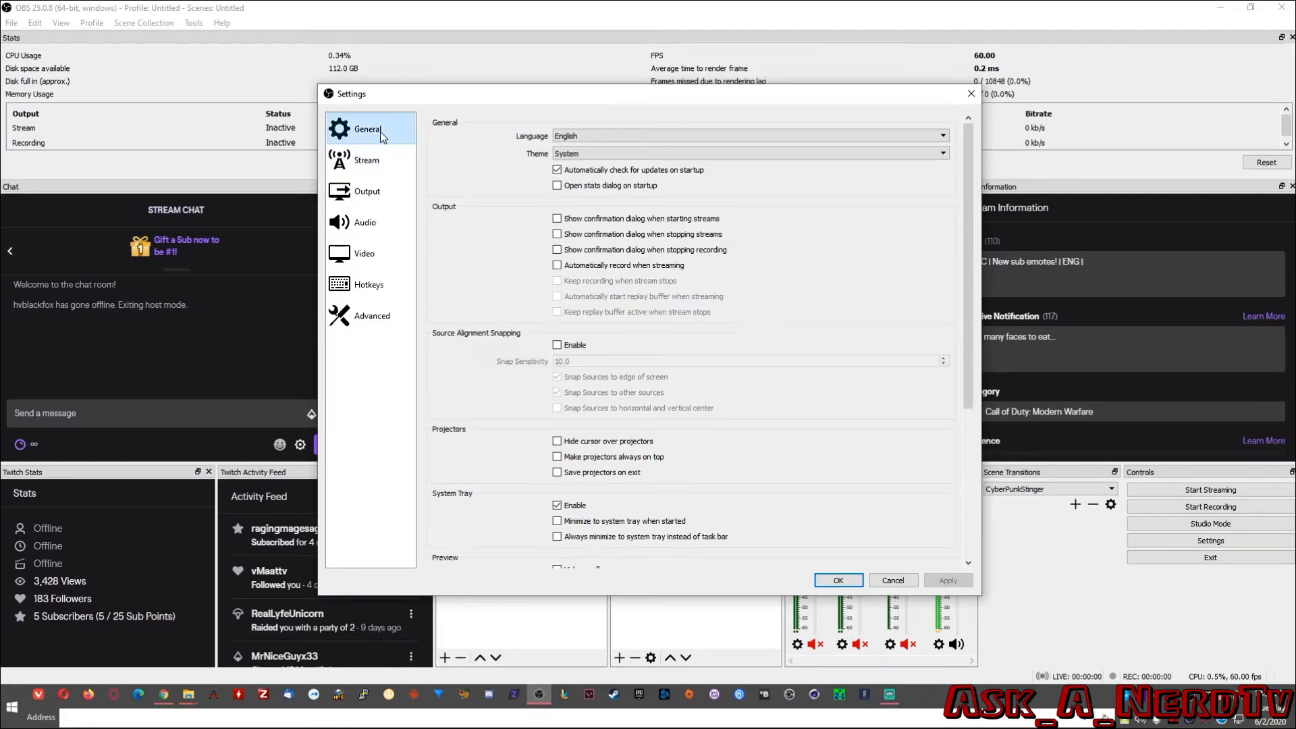
scroll(773, 409, down, 3)
scroll(774, 414, up, 3)
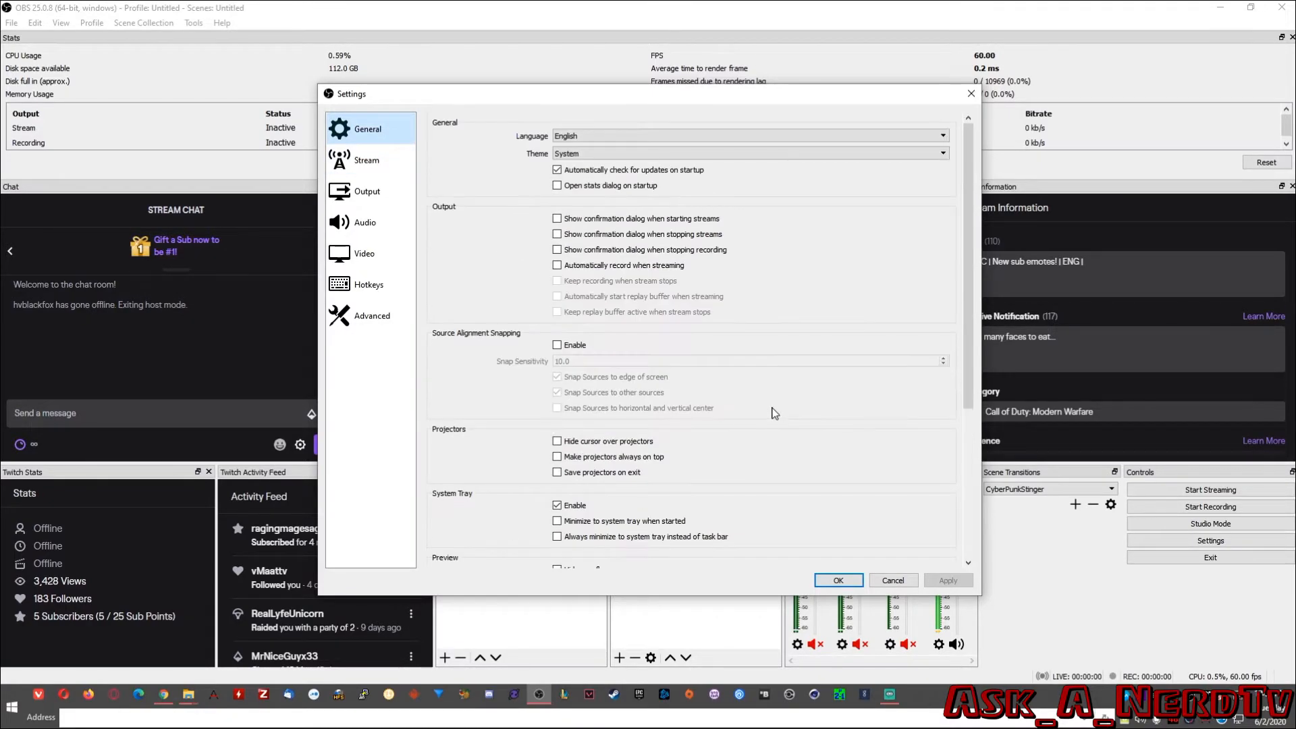